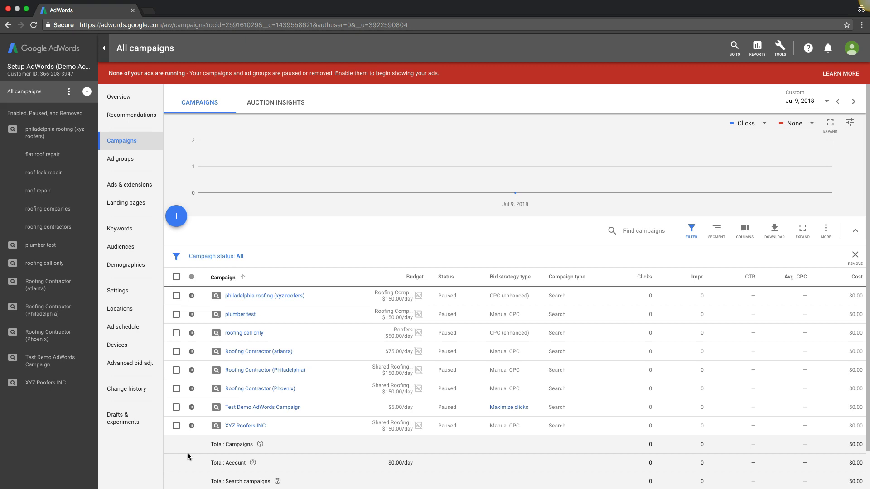
# - Open the 'philadelphia roofing (xyz roofers)' campaign from the All campaigns list
pyautogui.click(243, 298)
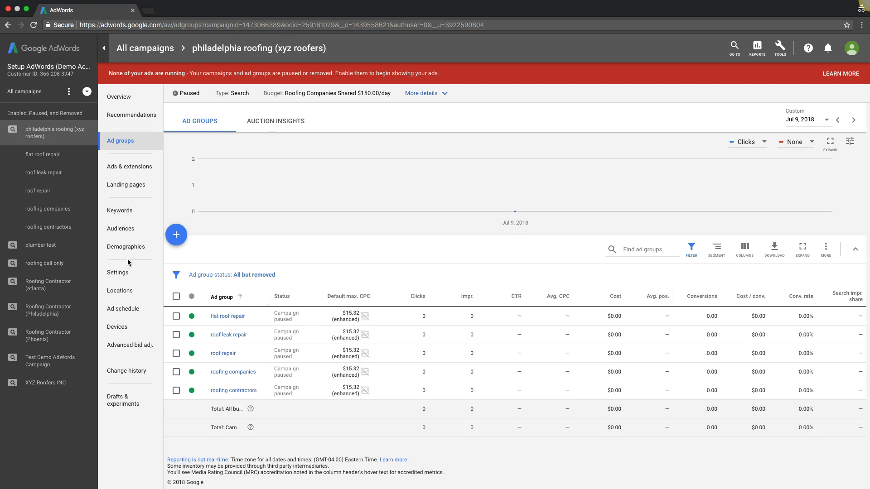
# - In the campaign's Settings, expand Bidding and show the available bid strategies under 'Change bid strategy'
pyautogui.click(124, 275)
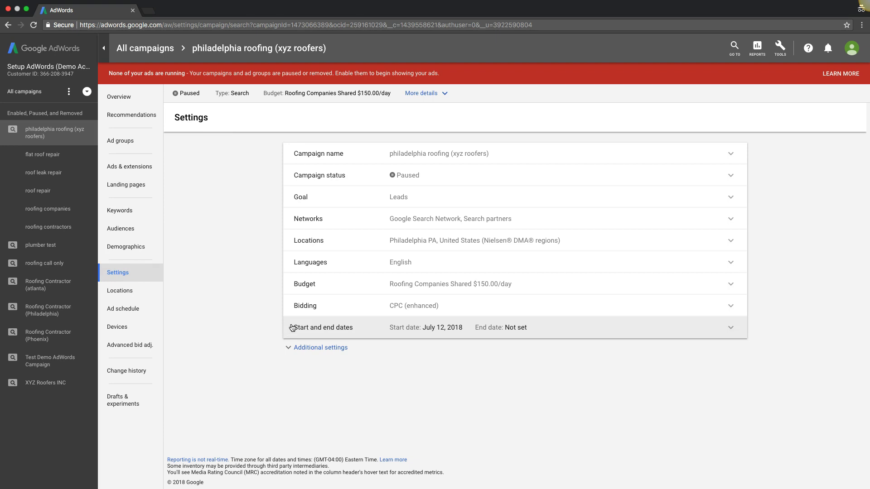
pyautogui.click(304, 349)
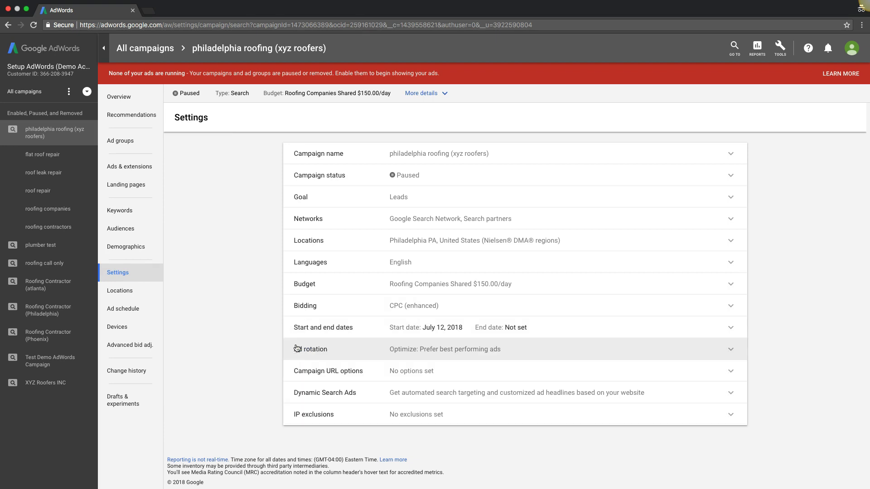
pyautogui.click(393, 310)
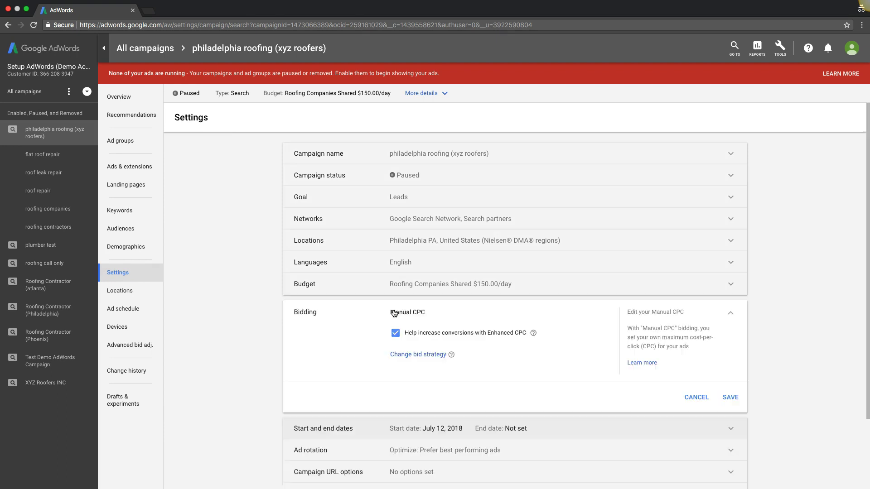
pyautogui.click(414, 355)
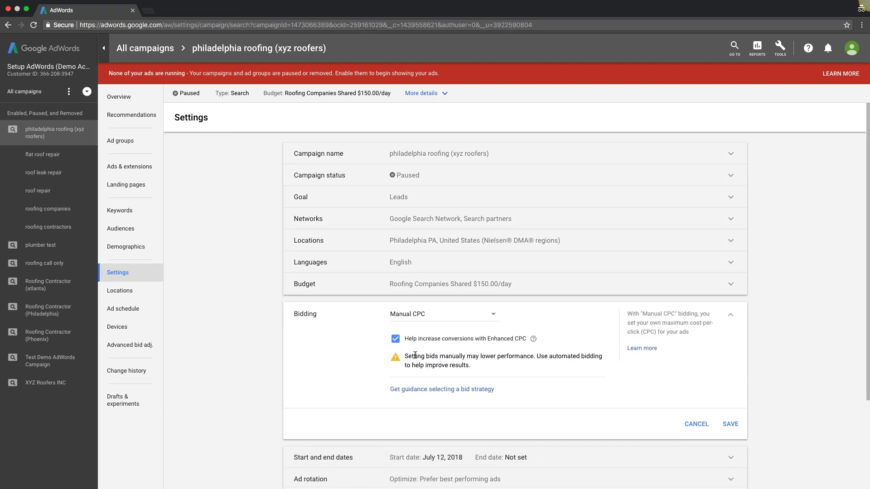
pyautogui.click(414, 314)
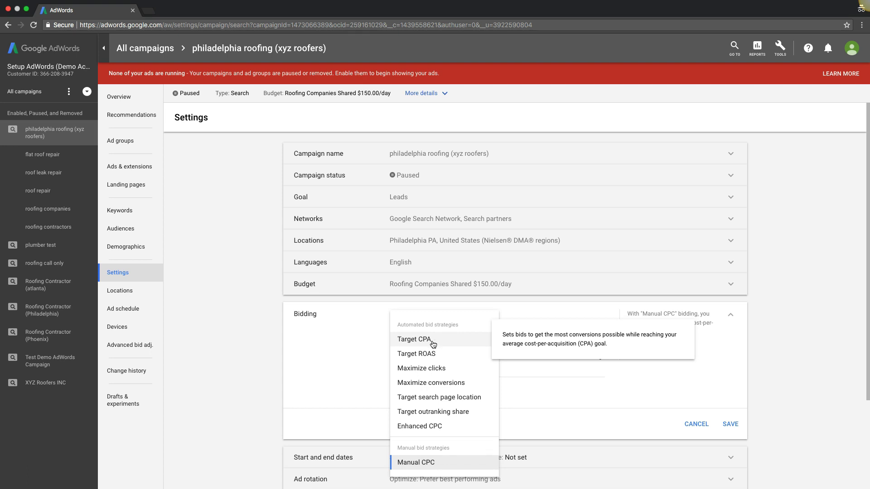
# - Choose Target CPA as the bid strategy with a $35 target CPA
pyautogui.click(432, 343)
pyautogui.click(407, 346)
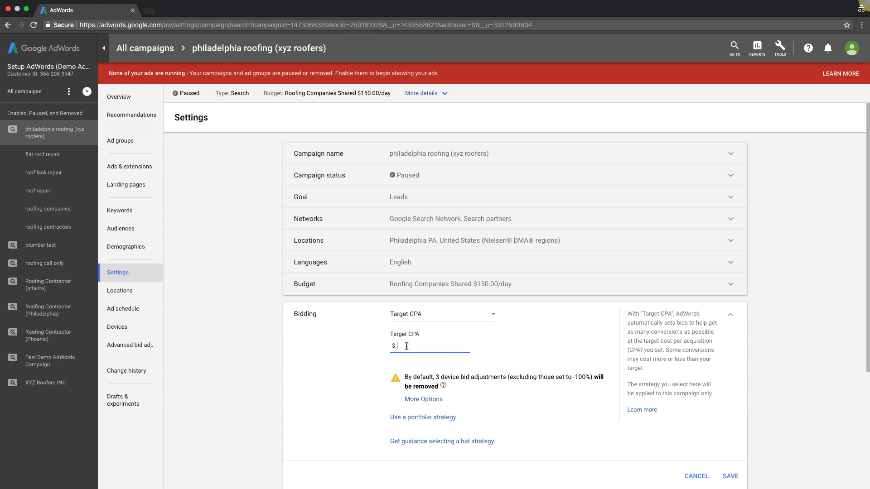
pyautogui.write('35')
pyautogui.click(412, 316)
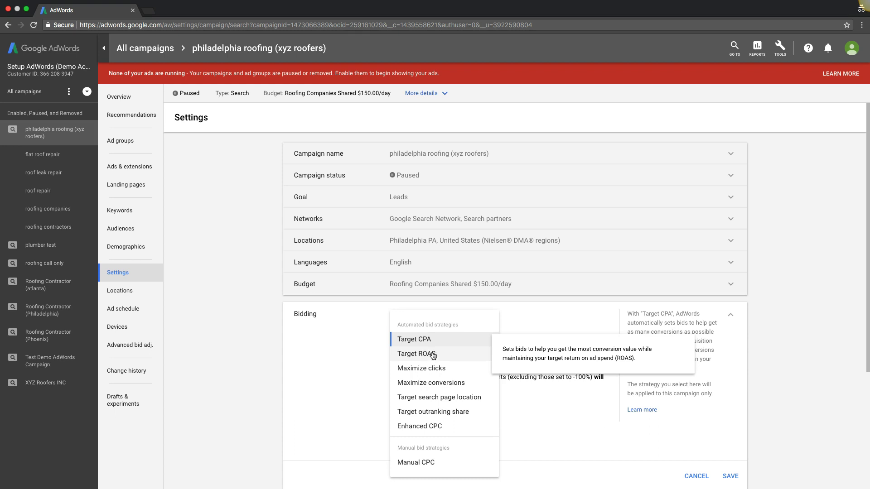
# - Replace Target CPA with Target ROAS, entering a 50% target ROAS
pyautogui.click(433, 356)
pyautogui.click(411, 345)
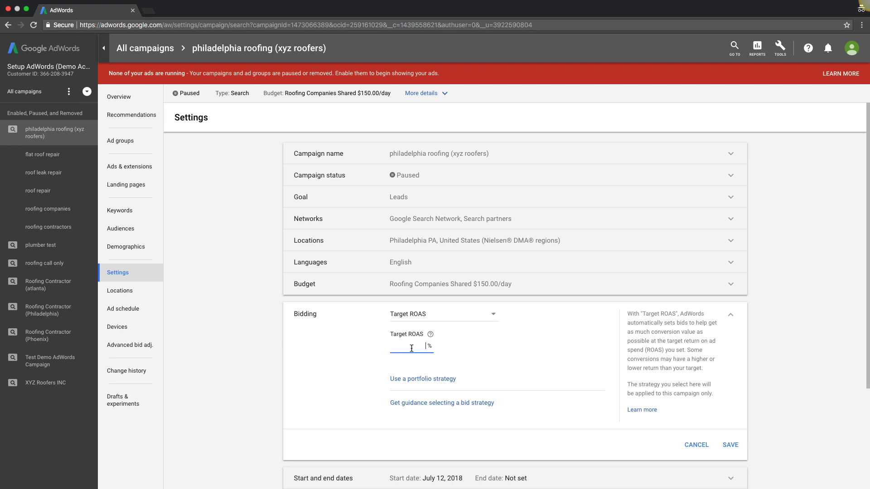
pyautogui.write('50')
pyautogui.moveTo(432, 337)
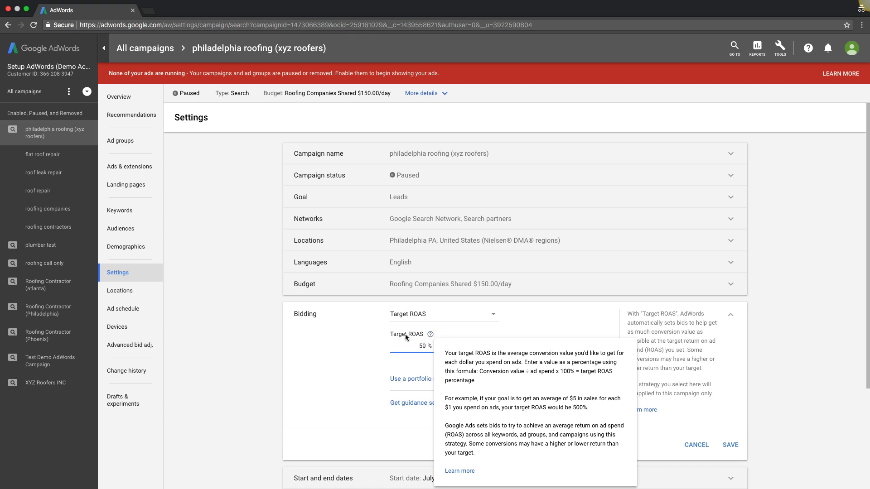
pyautogui.click(371, 346)
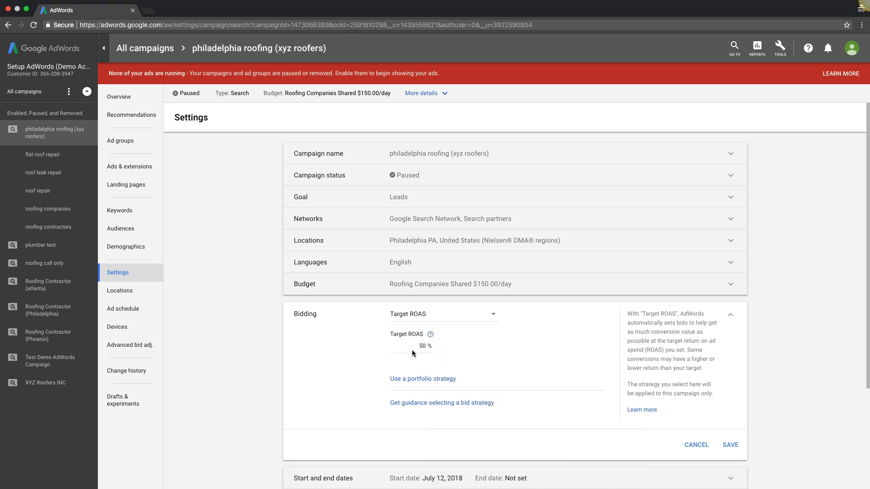
pyautogui.click(415, 315)
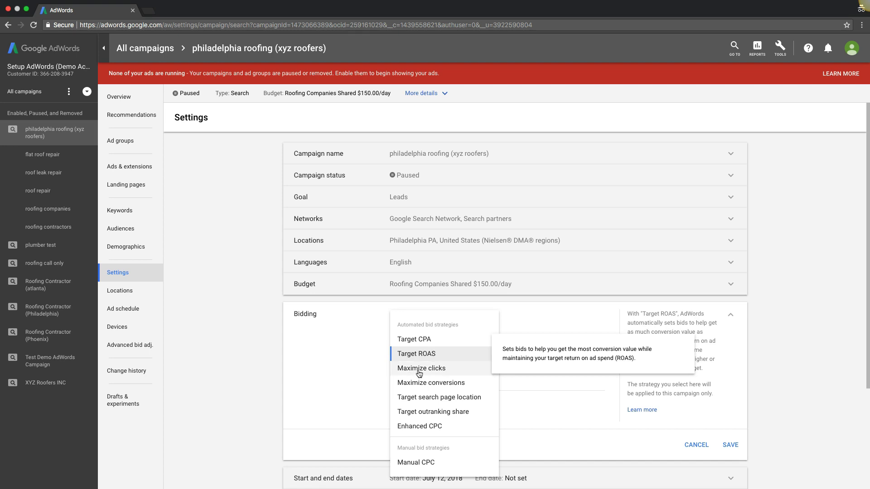
# - Choose Maximize clicks and clear the 18.03 maximum CPC bid limit, leaving it empty
pyautogui.click(421, 370)
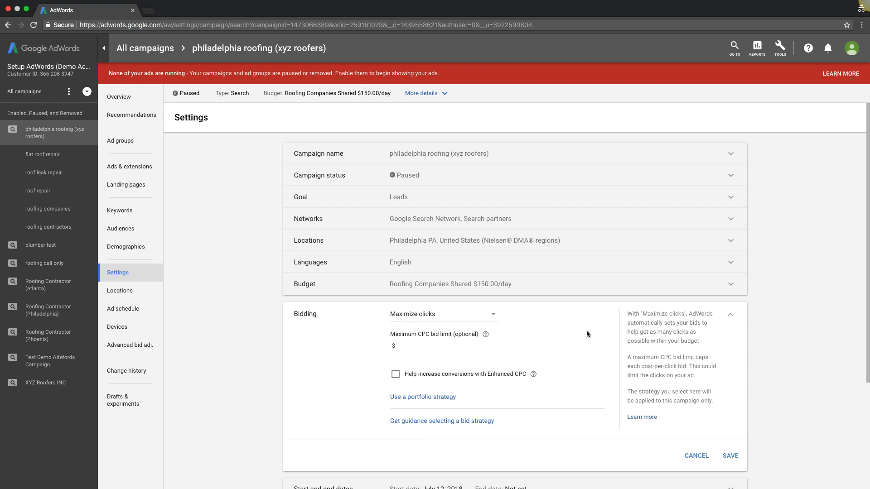
pyautogui.click(402, 346)
pyautogui.moveTo(486, 337)
pyautogui.write('8.03')
pyautogui.moveTo(417, 347); pyautogui.dragTo(395, 349)
pyautogui.press('BackSpace')
pyautogui.click(425, 318)
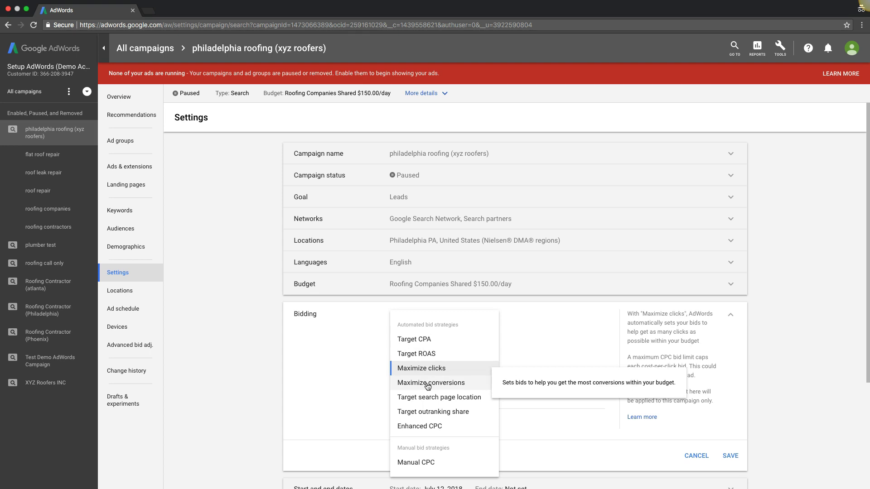
# - Select Maximize conversions in place of Maximize clicks
pyautogui.click(427, 384)
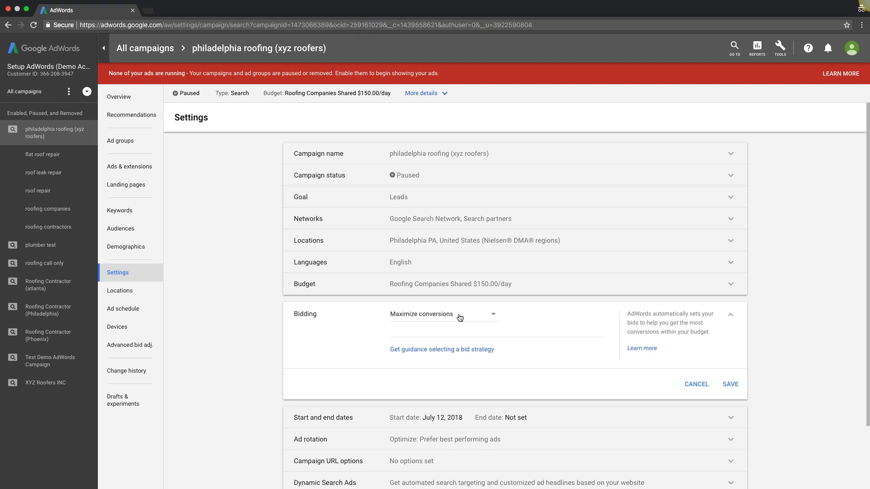
pyautogui.click(438, 317)
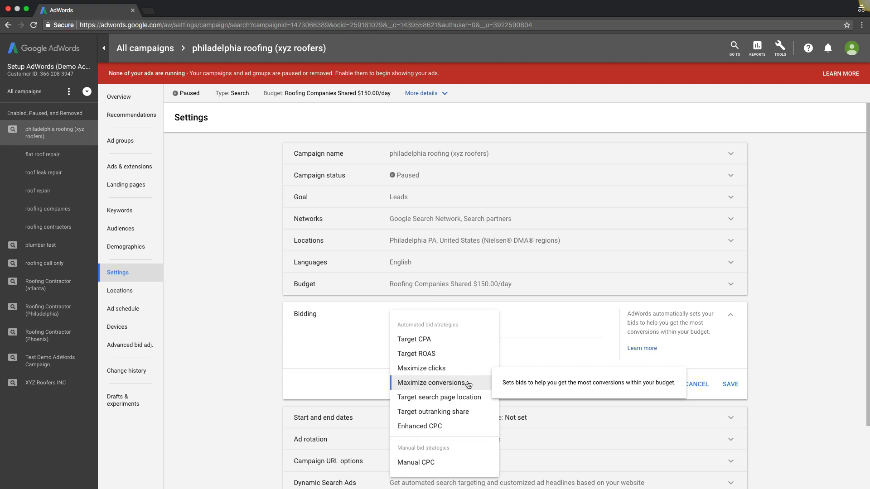
# - Choose Target search page location, aiming for the top of the first results page
pyautogui.click(363, 324)
pyautogui.click(411, 319)
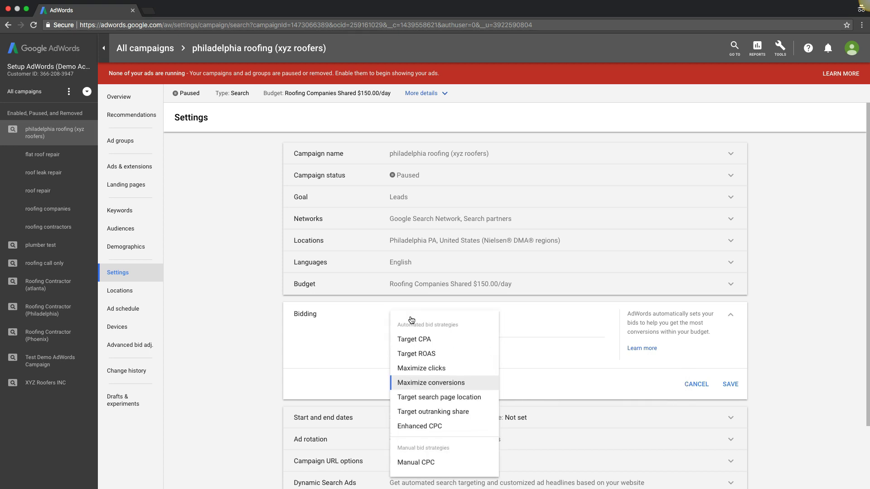
pyautogui.click(423, 399)
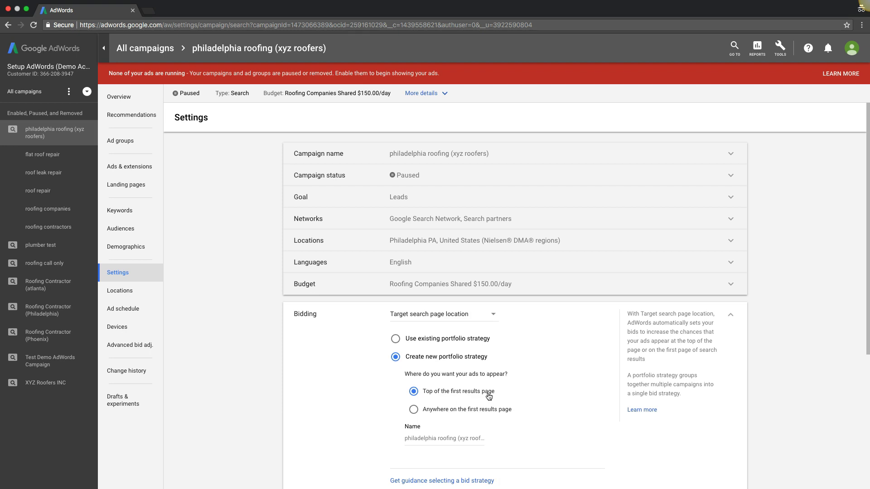
pyautogui.click(414, 411)
pyautogui.click(415, 393)
pyautogui.scroll(-1, 339, 381)
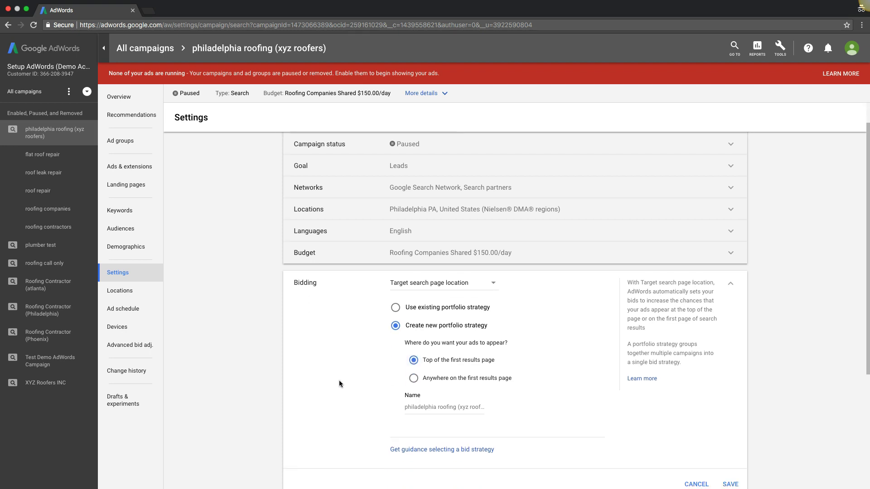
pyautogui.click(420, 286)
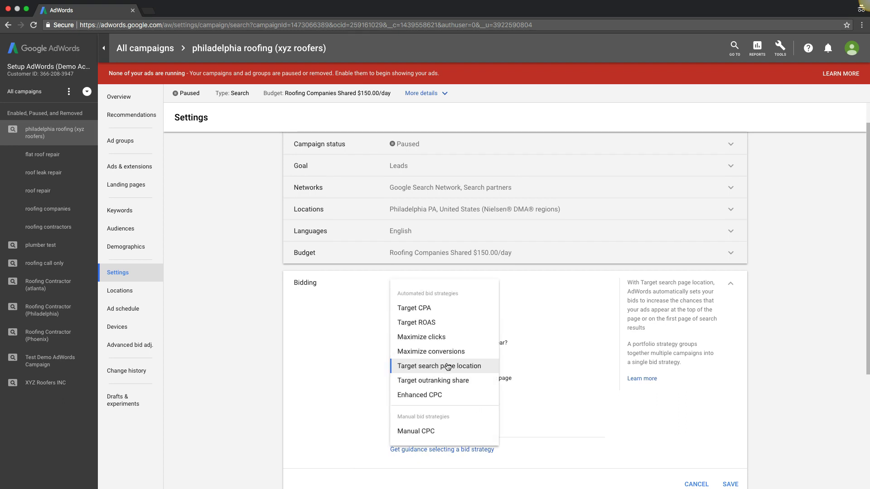
# - Select Target outranking share in place of Target search page location
pyautogui.click(426, 382)
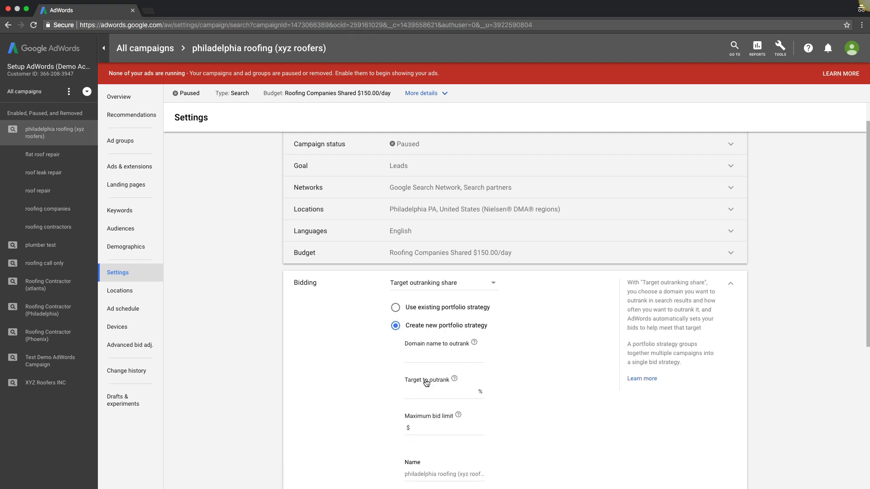
pyautogui.click(434, 287)
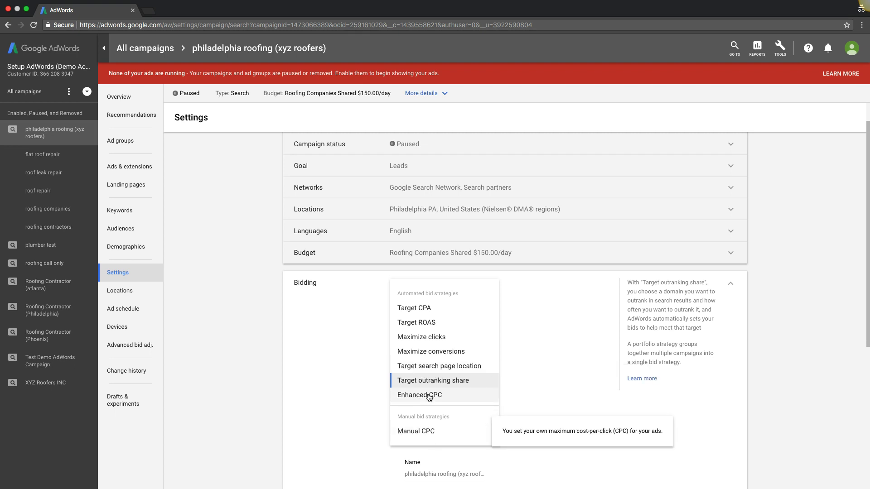
# - Try Enhanced CPC, then settle on Manual CPC as the bid strategy
pyautogui.click(428, 397)
pyautogui.click(419, 291)
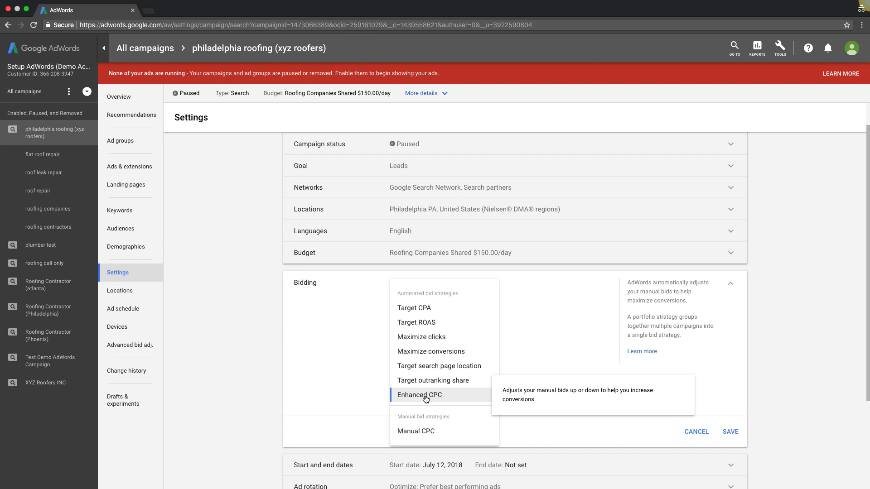
pyautogui.click(421, 431)
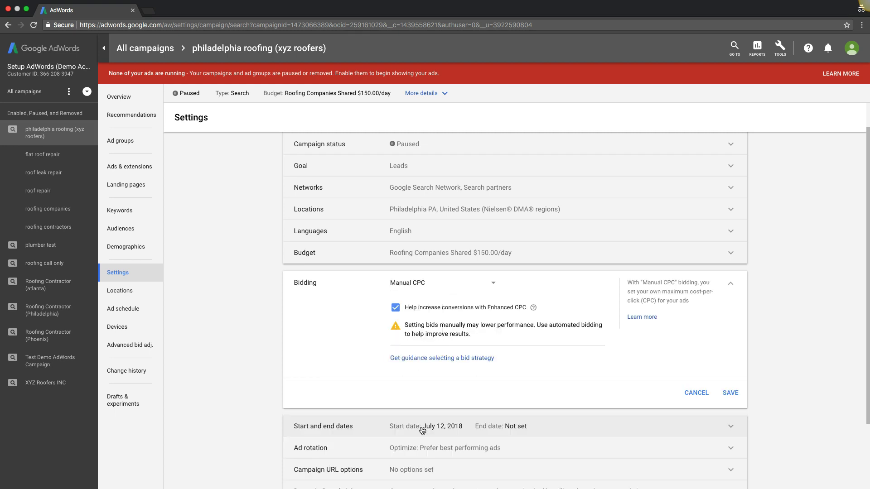
# - Uncheck 'Help increase conversions with Enhanced CPC' after reviewing its explanation
pyautogui.click(395, 309)
pyautogui.click(396, 309)
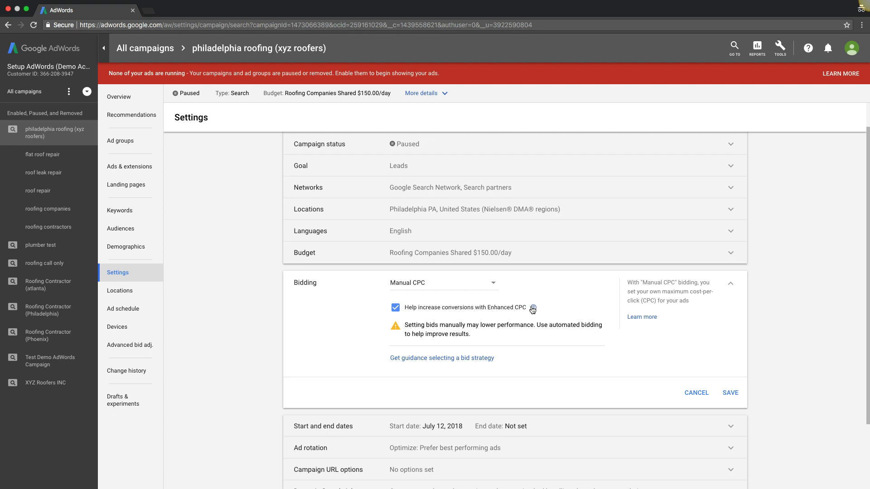
pyautogui.moveTo(532, 309)
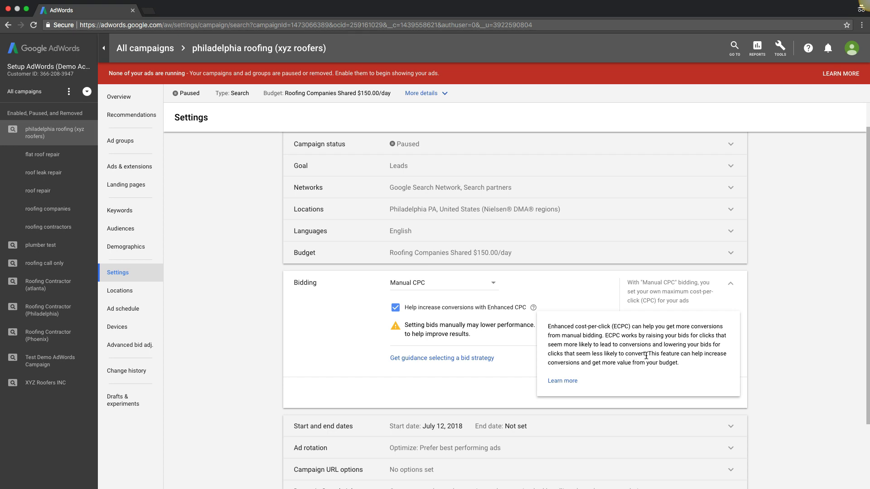
pyautogui.moveTo(649, 354); pyautogui.dragTo(625, 337)
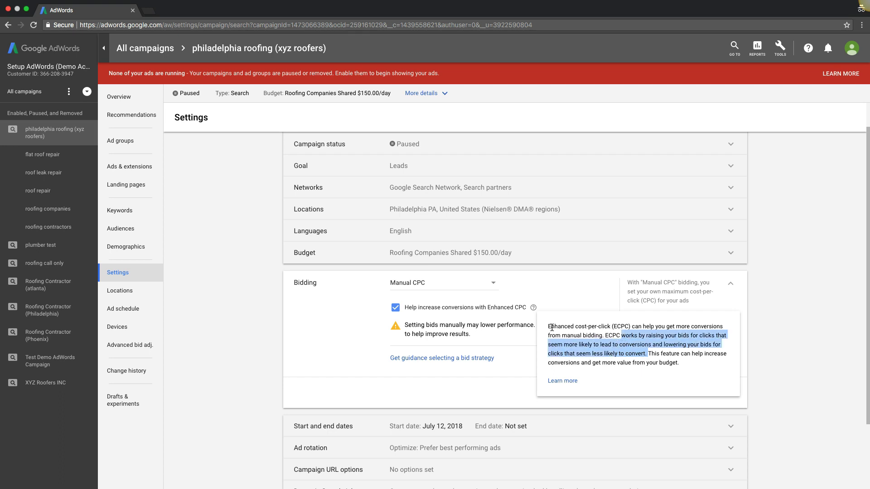
pyautogui.click(395, 308)
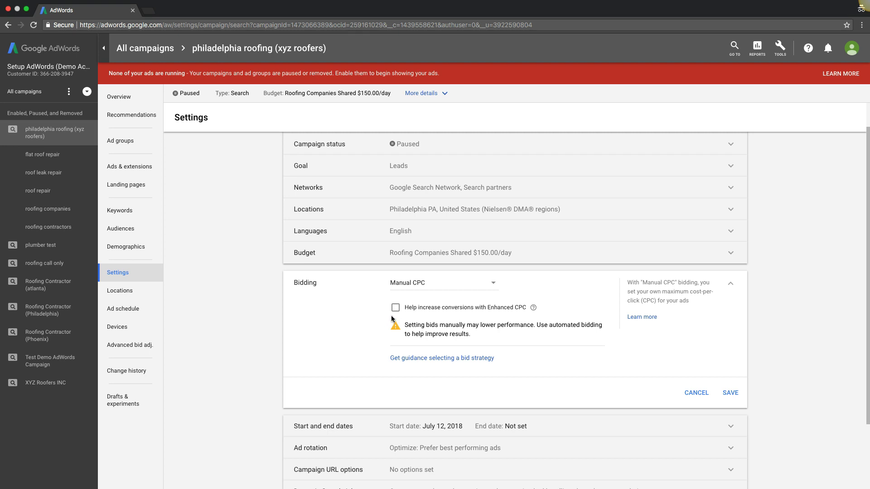
# - Show the bid strategy list again with Manual CPC still selected
pyautogui.click(409, 284)
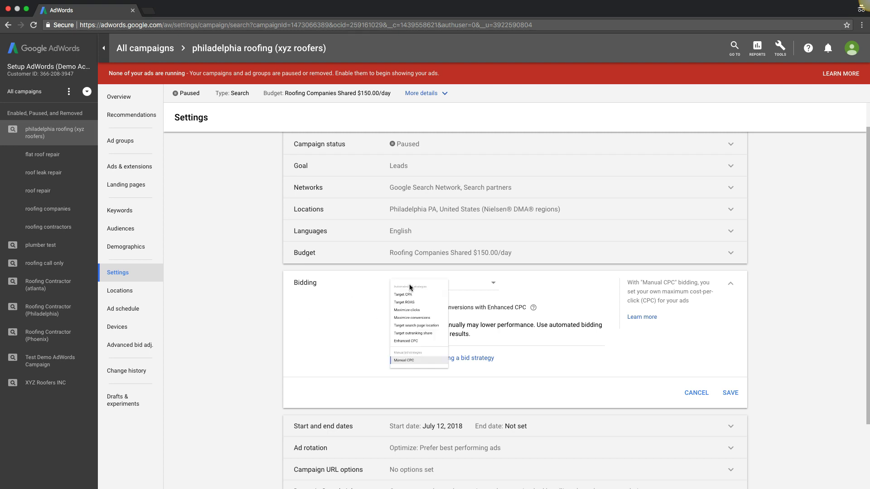